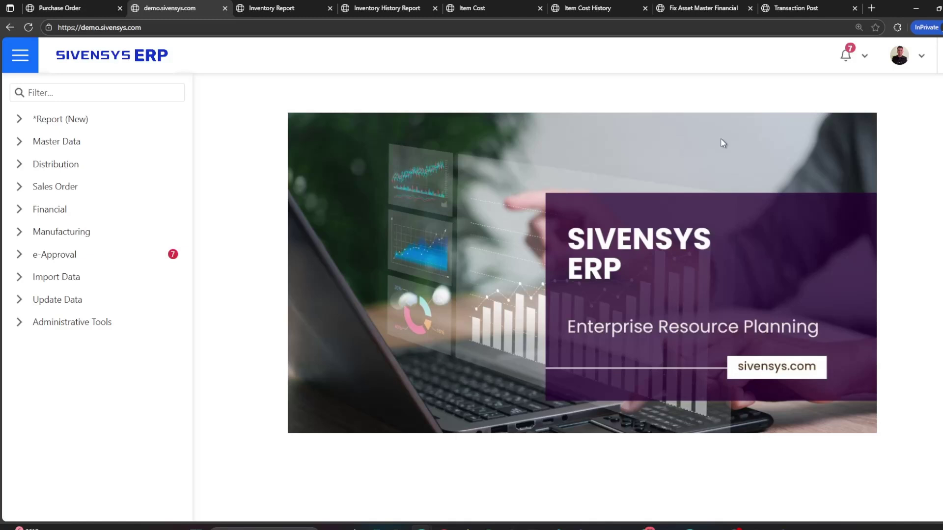
# Start a new purchase receipt from Purchase Receives in the Purchase Order section of Distribution.
pyautogui.click(114, 167)
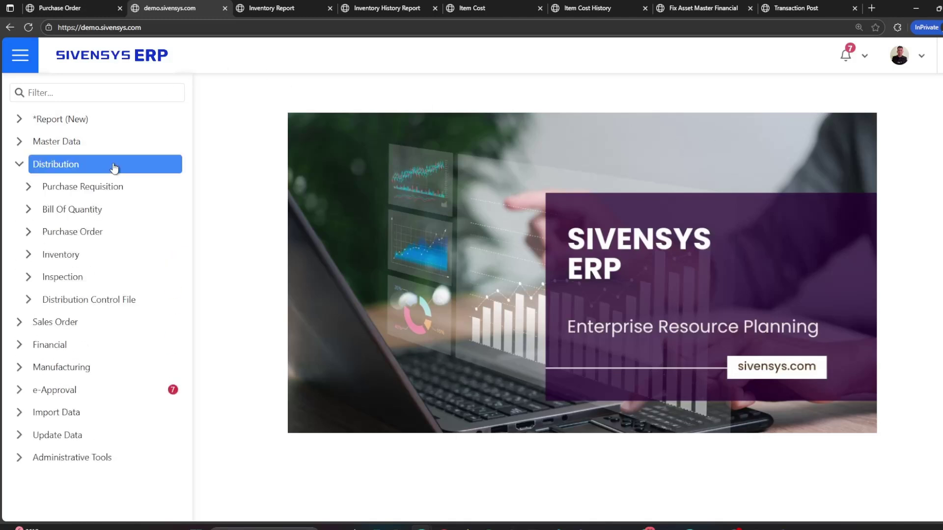
pyautogui.click(118, 234)
pyautogui.scroll(-1, 118, 241)
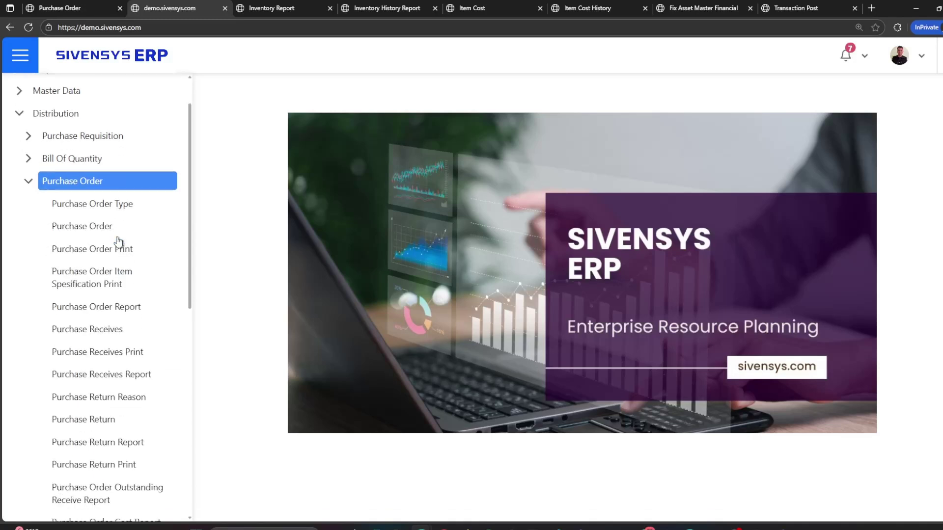
pyautogui.click(146, 336)
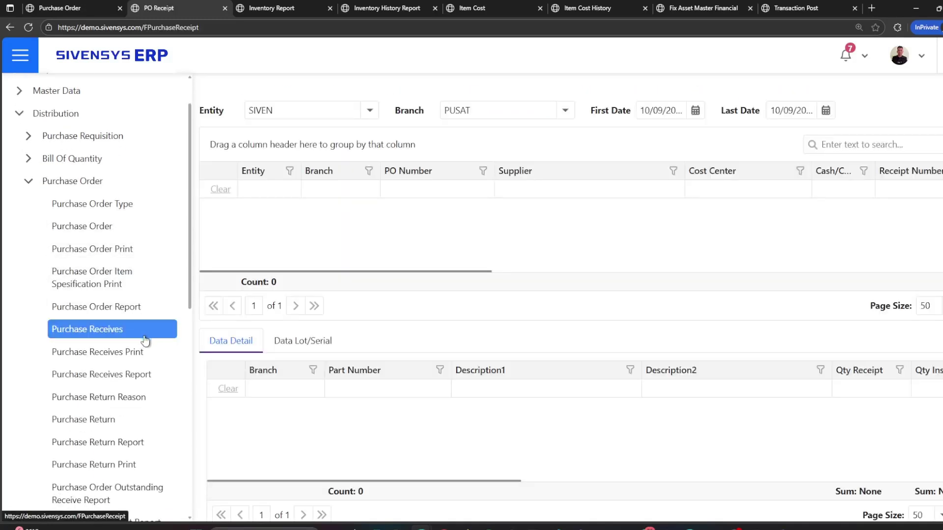
pyautogui.click(240, 97)
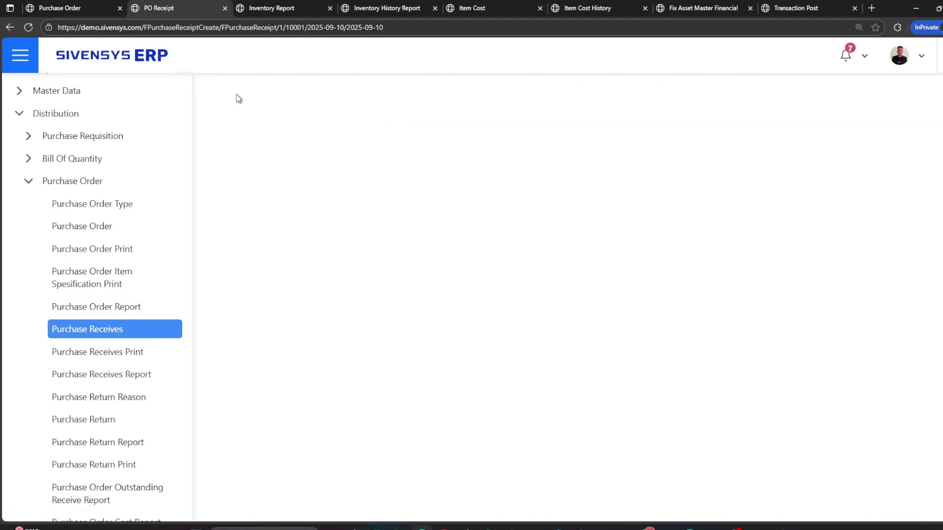
pyautogui.click(235, 149)
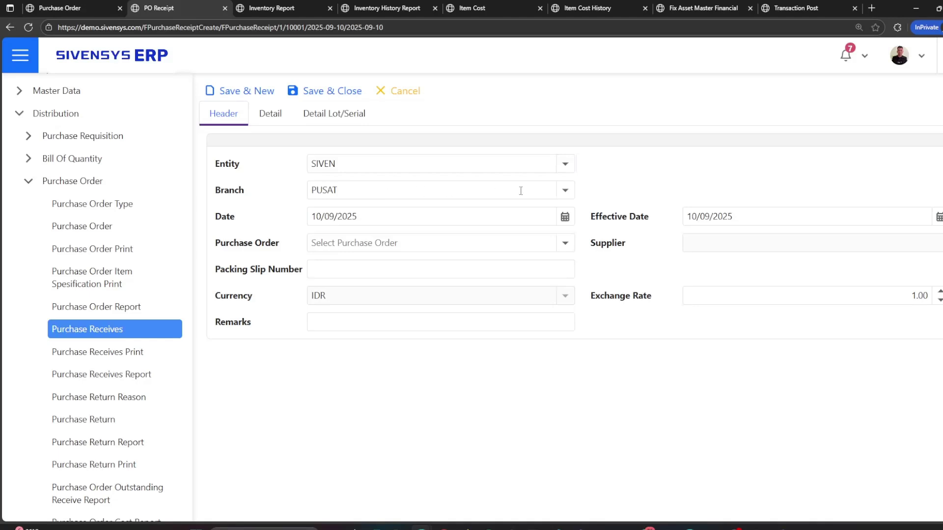
pyautogui.click(563, 194)
pyautogui.click(563, 193)
pyautogui.click(563, 218)
pyautogui.click(564, 220)
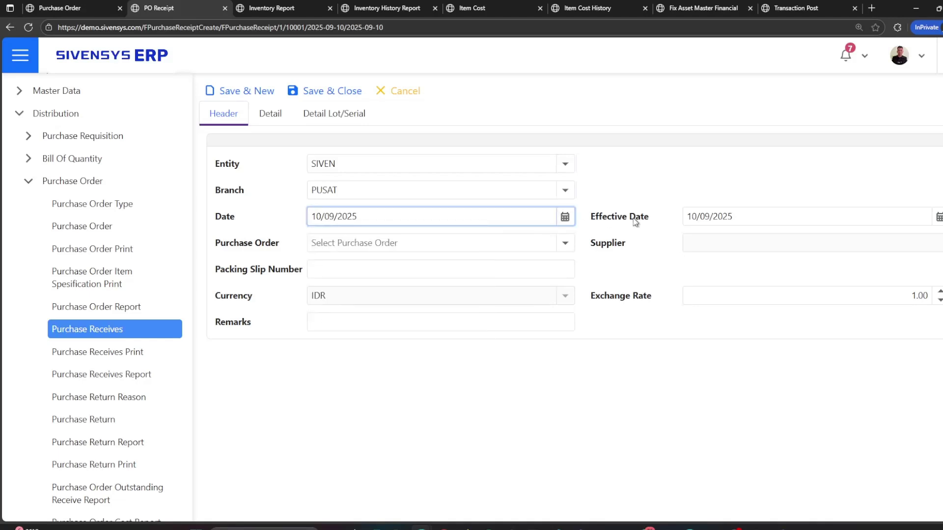
pyautogui.click(934, 222)
pyautogui.click(937, 220)
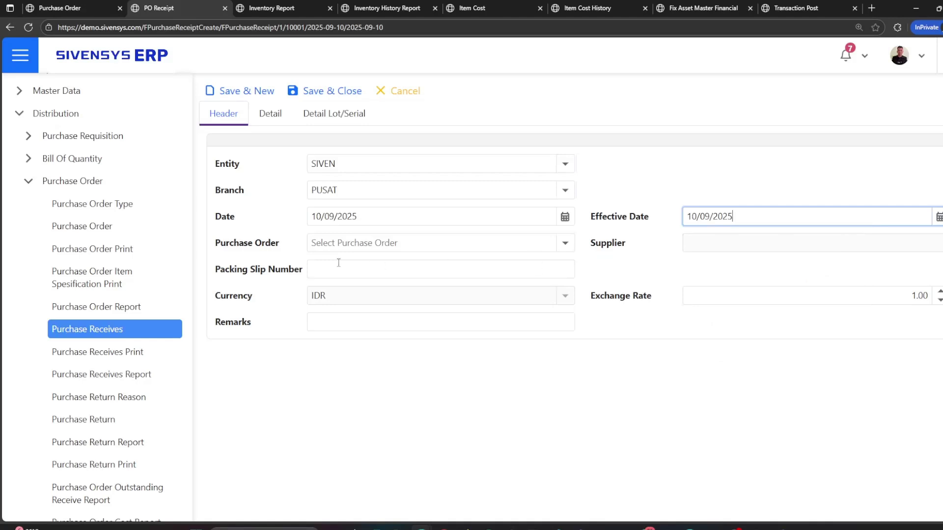
# Choose the DATASCRIP purchase order dated 9/8/2025 for the receipt header.
pyautogui.click(570, 242)
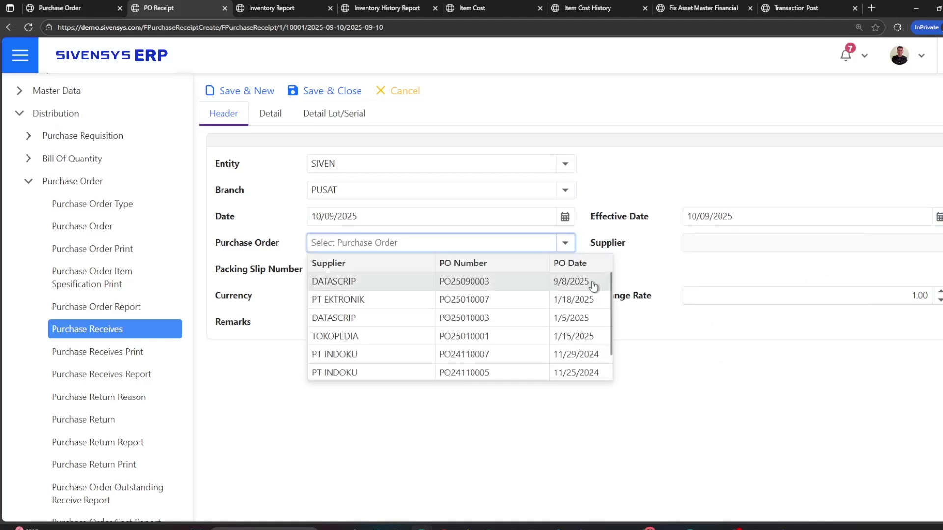
pyautogui.click(594, 282)
pyautogui.click(565, 243)
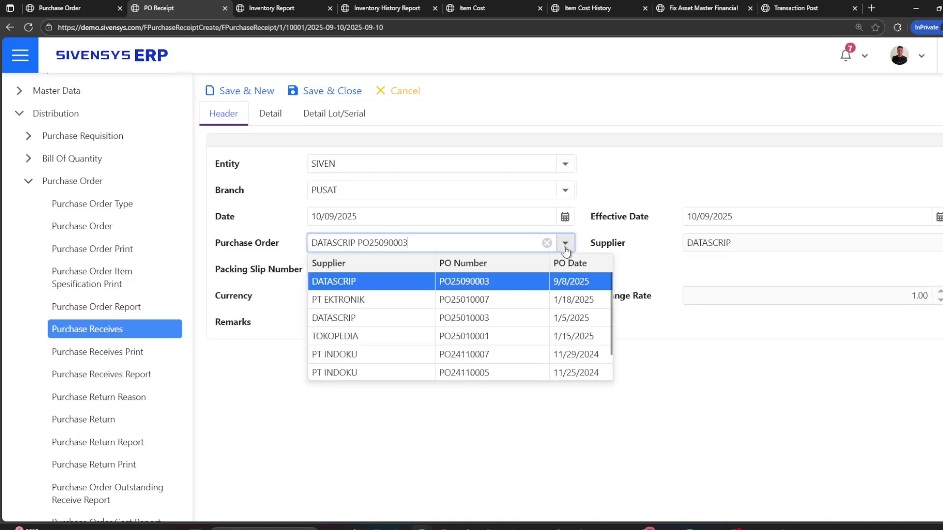
pyautogui.click(584, 246)
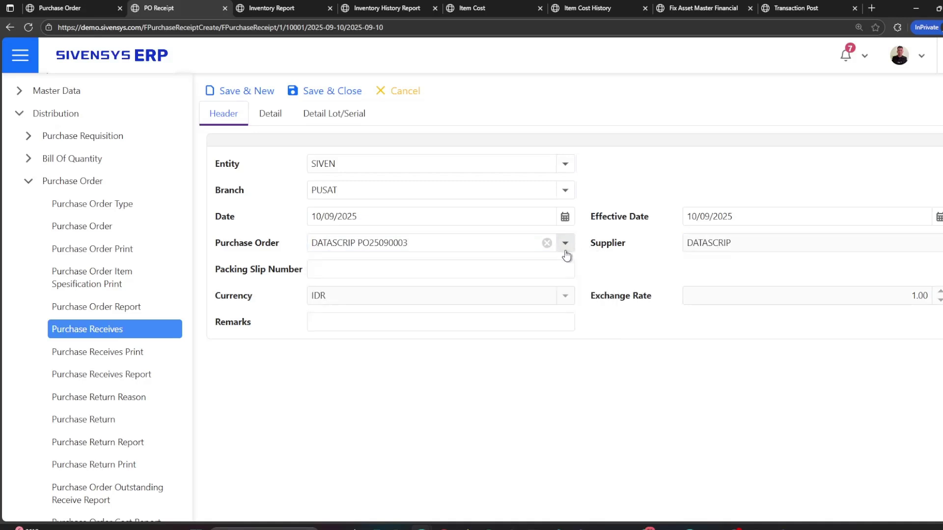
pyautogui.click(566, 250)
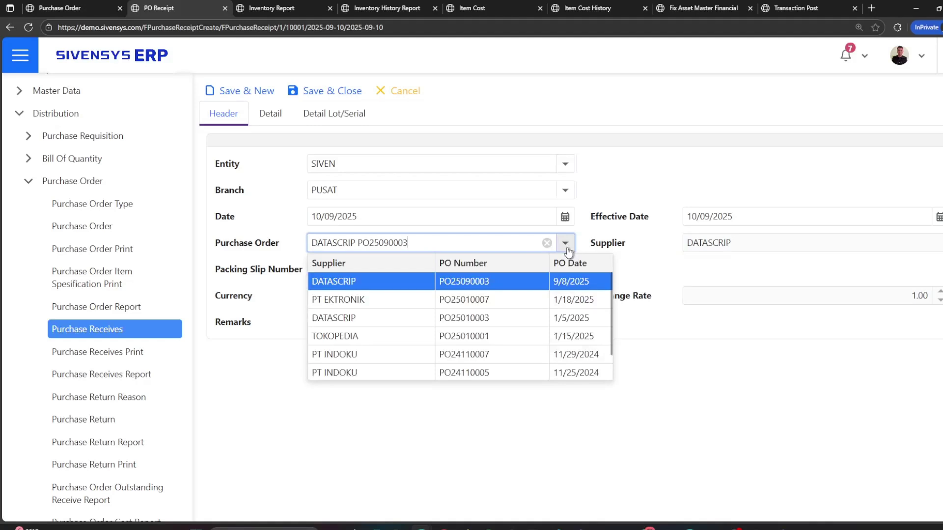
pyautogui.click(510, 289)
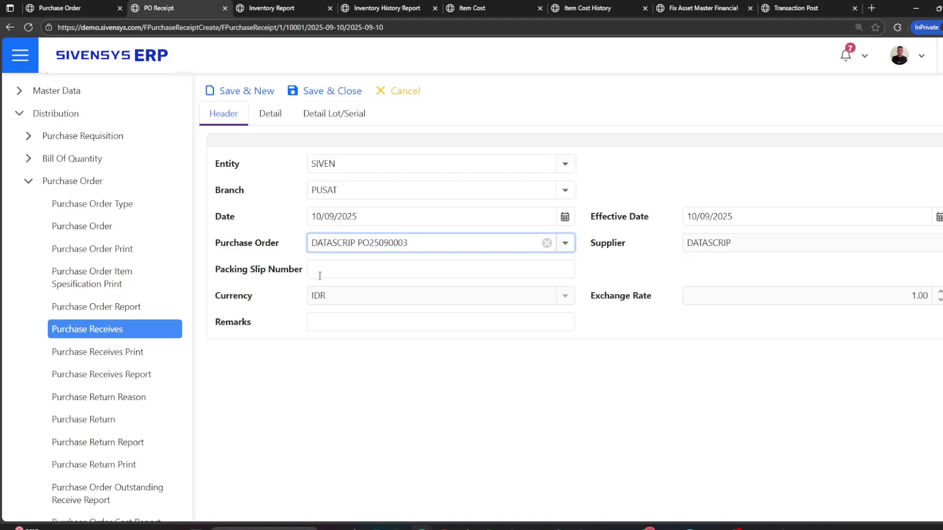
pyautogui.click(286, 272)
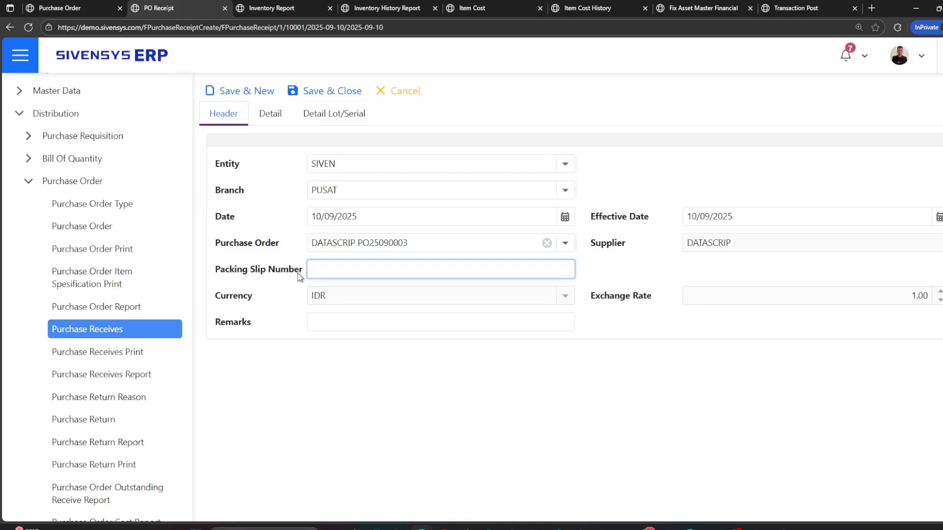
pyautogui.click(369, 300)
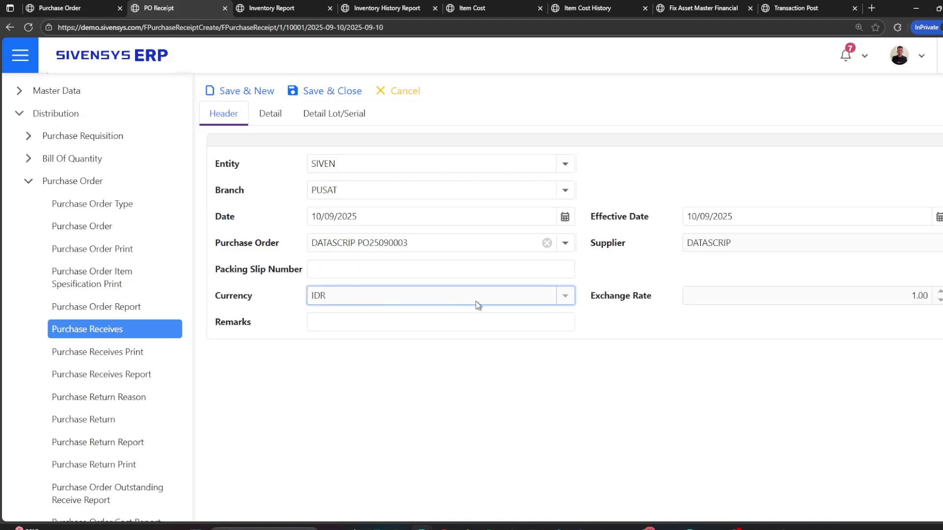
pyautogui.click(811, 303)
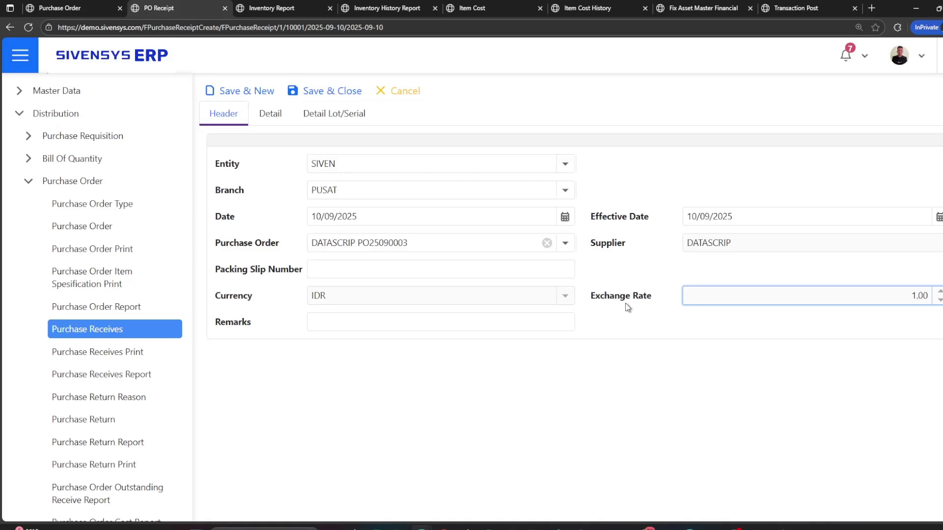
pyautogui.click(347, 324)
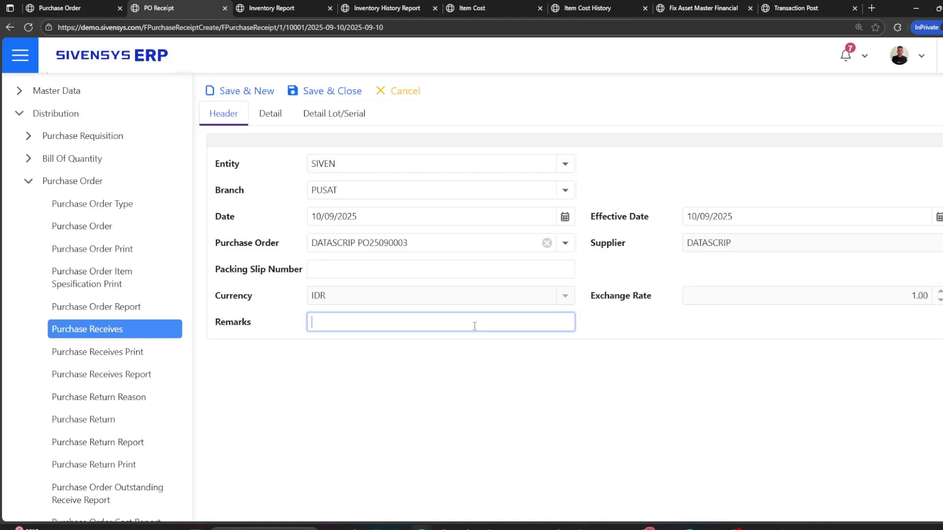
pyautogui.click(593, 328)
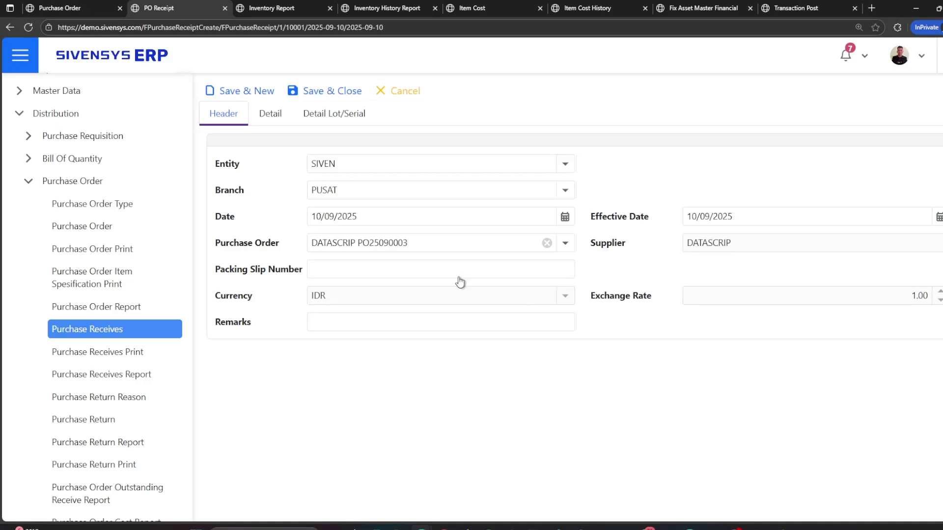
# Retrieve the purchase order's items into the receipt detail and set the Tepung Terigu receipt quantity to 50.
pyautogui.click(272, 118)
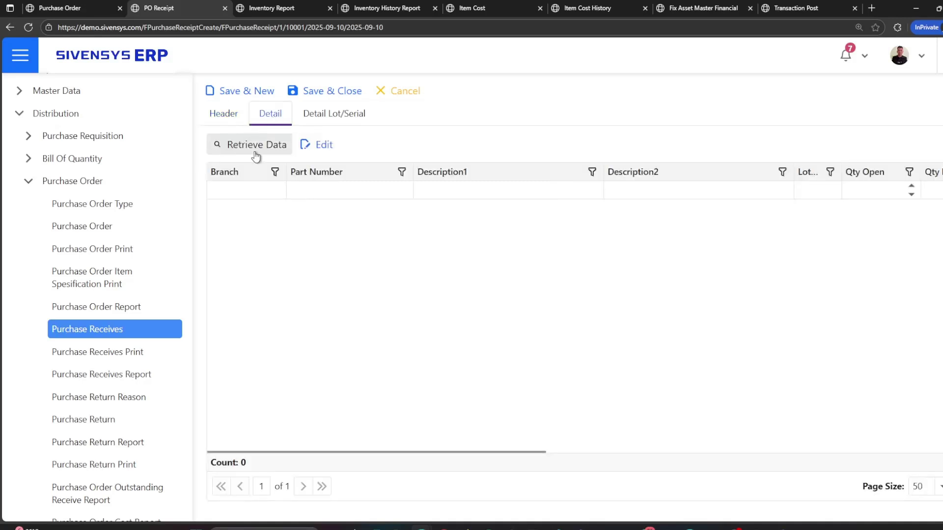
pyautogui.click(257, 155)
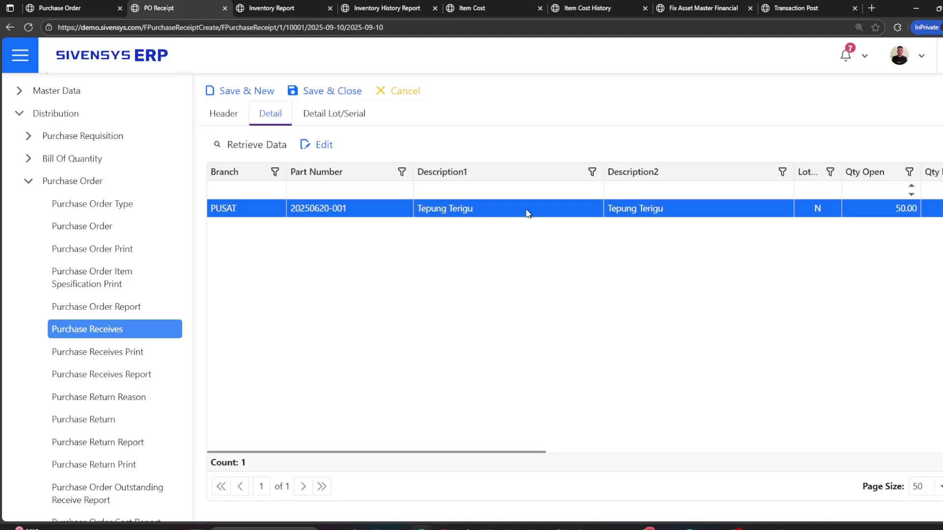
pyautogui.click(319, 147)
pyautogui.click(513, 169)
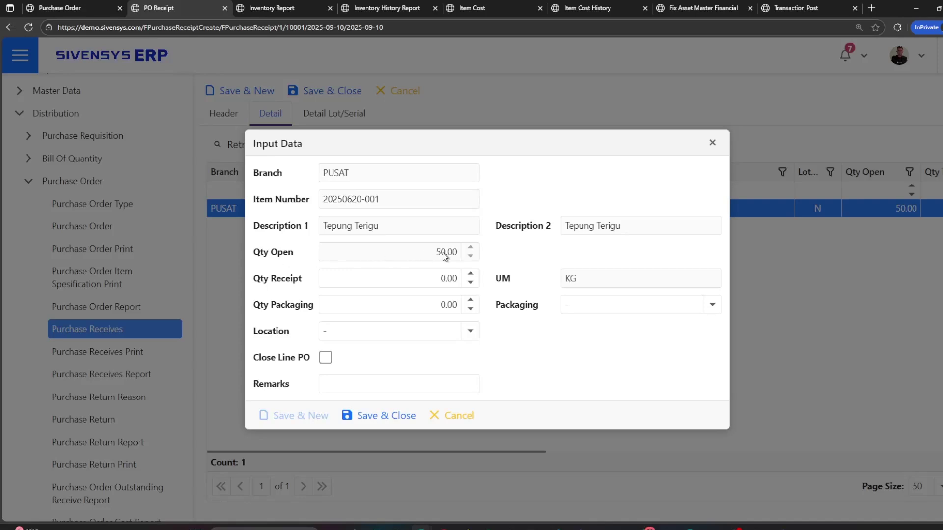
pyautogui.doubleClick(449, 279)
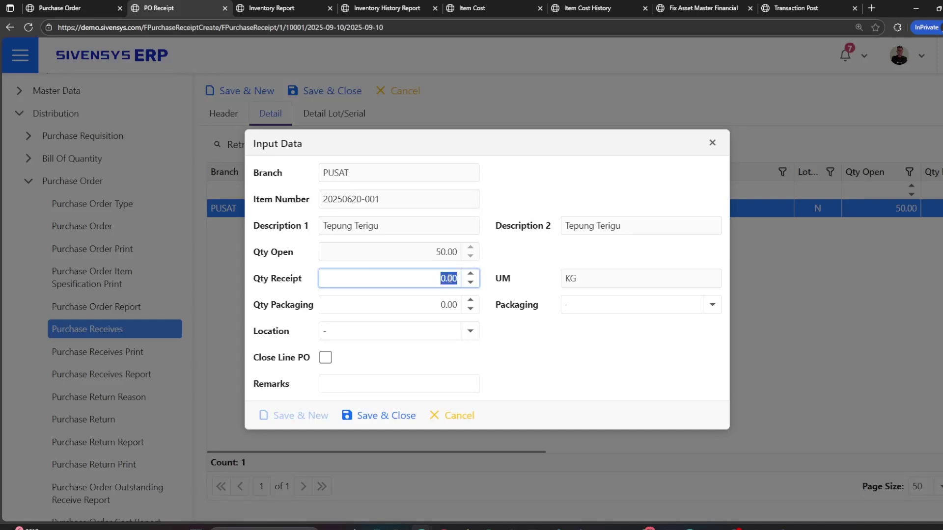
pyautogui.write('50')
pyautogui.press('Tab')
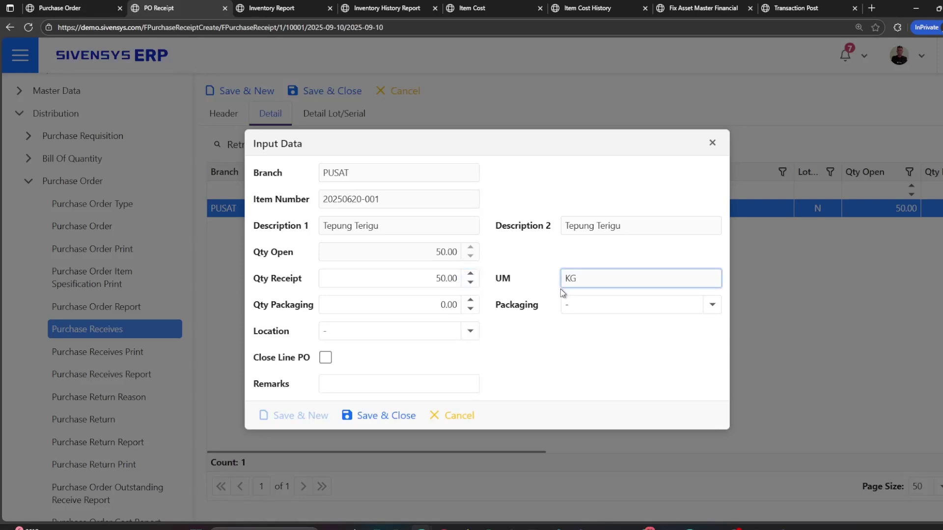
# Set the item's location to GUDANG BAHAN BAKU, leave Close Line PO off, and save the line.
pyautogui.click(437, 305)
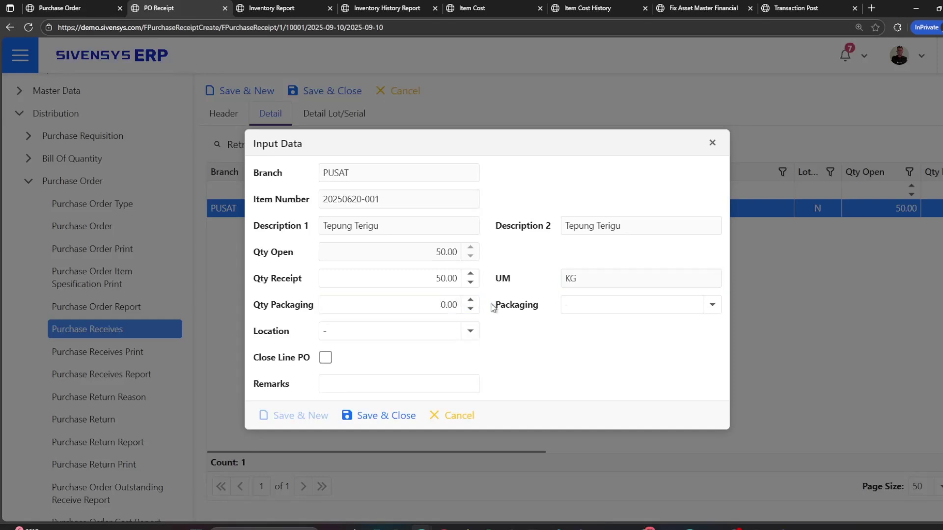
pyautogui.click(710, 305)
pyautogui.click(710, 306)
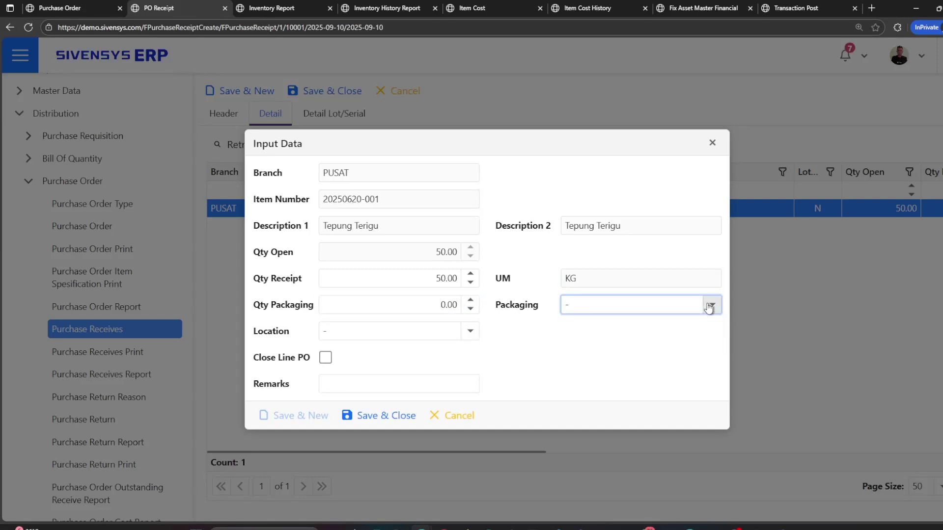
pyautogui.click(470, 331)
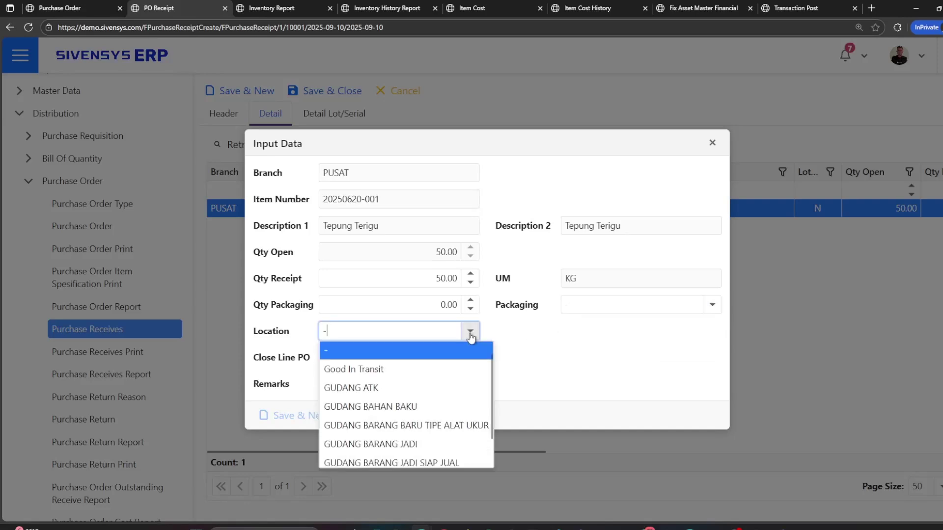
pyautogui.click(445, 409)
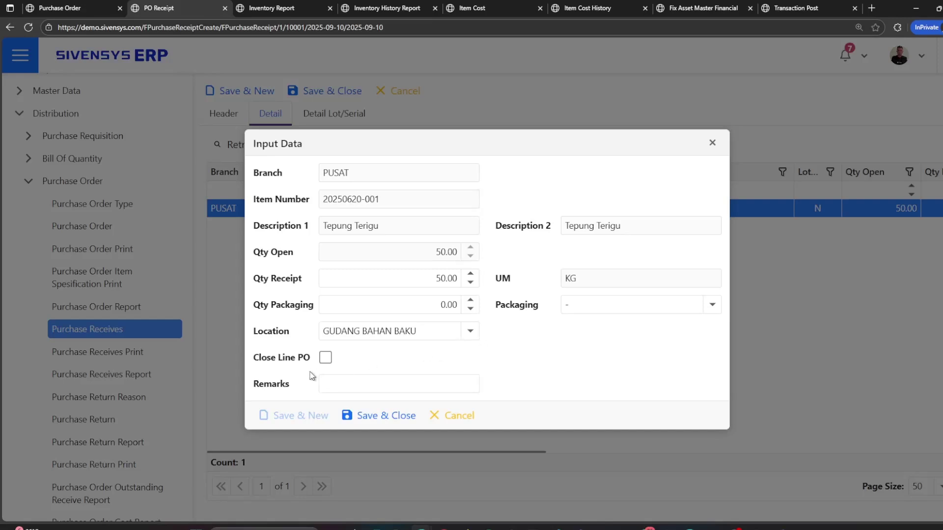
pyautogui.click(326, 357)
pyautogui.click(325, 360)
pyautogui.click(386, 417)
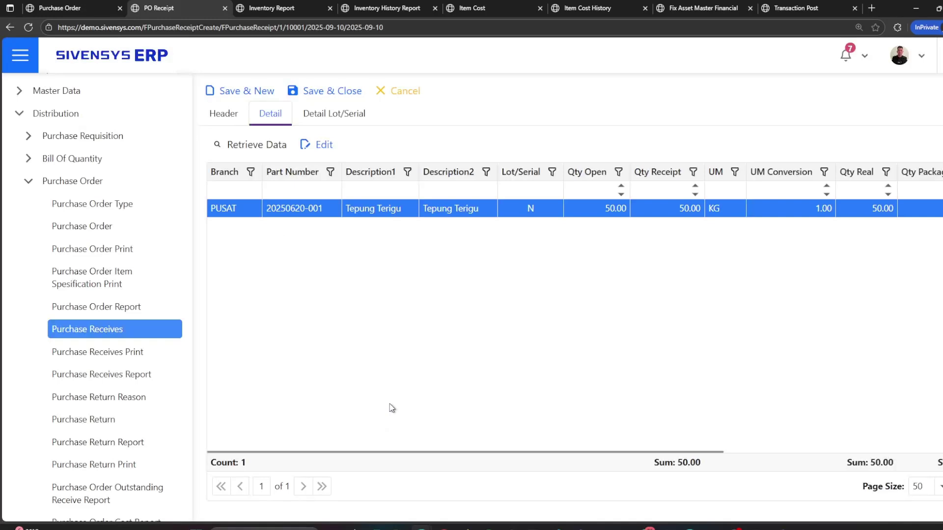
# Save and close the purchase receipt, and select the Tepung Terigu receipt in the receipt list.
pyautogui.click(340, 123)
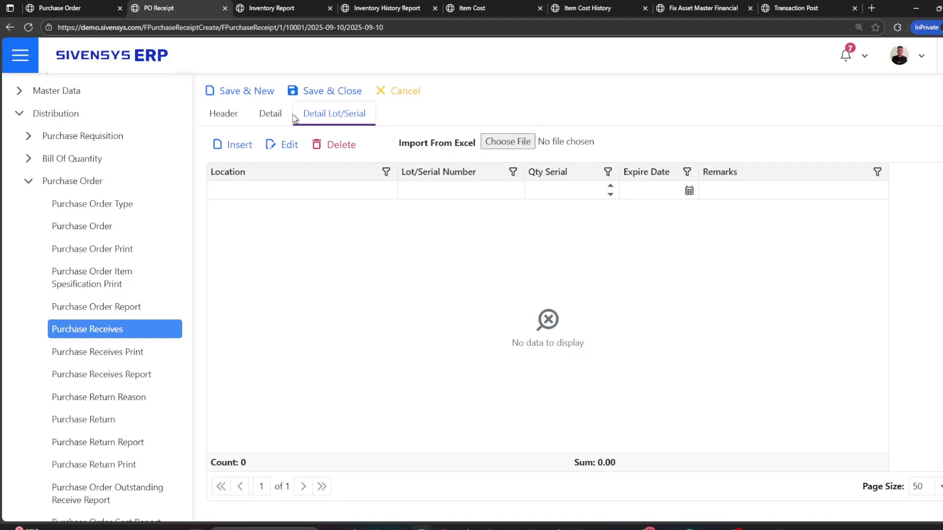
pyautogui.click(268, 118)
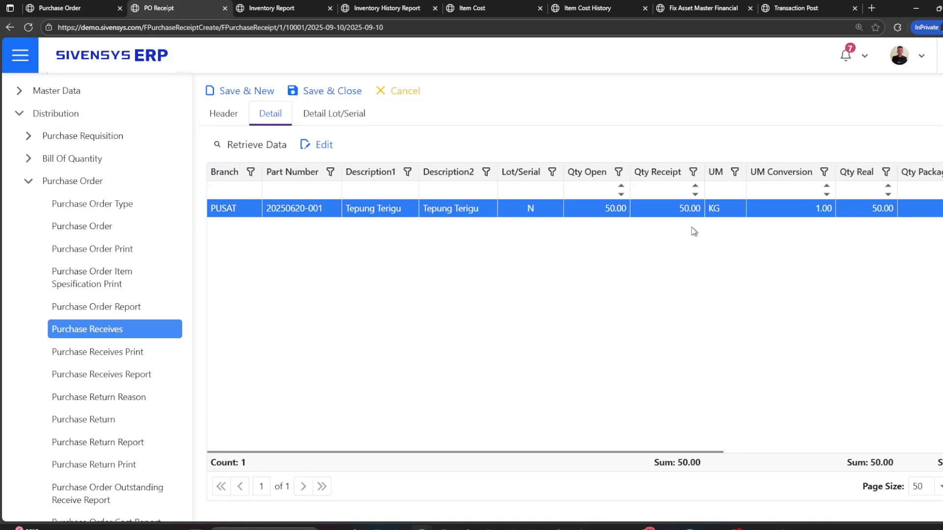
pyautogui.click(335, 95)
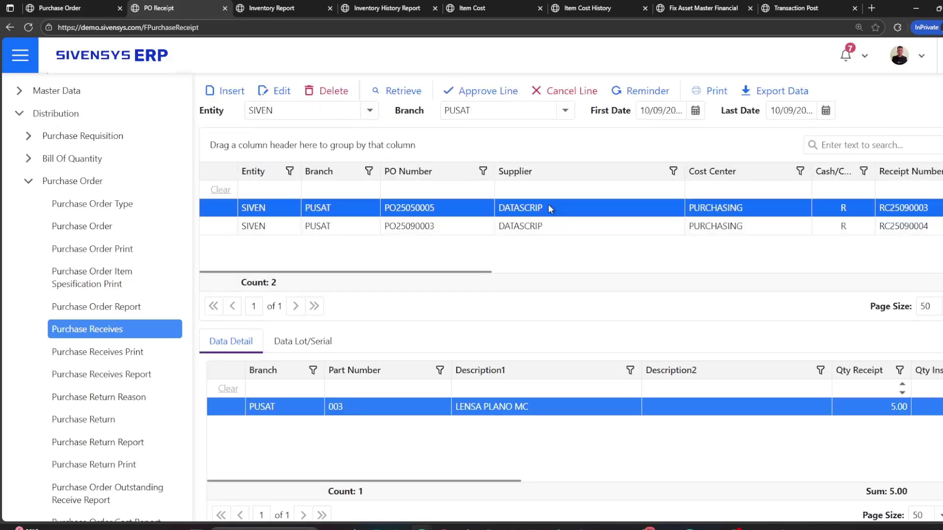
pyautogui.click(548, 226)
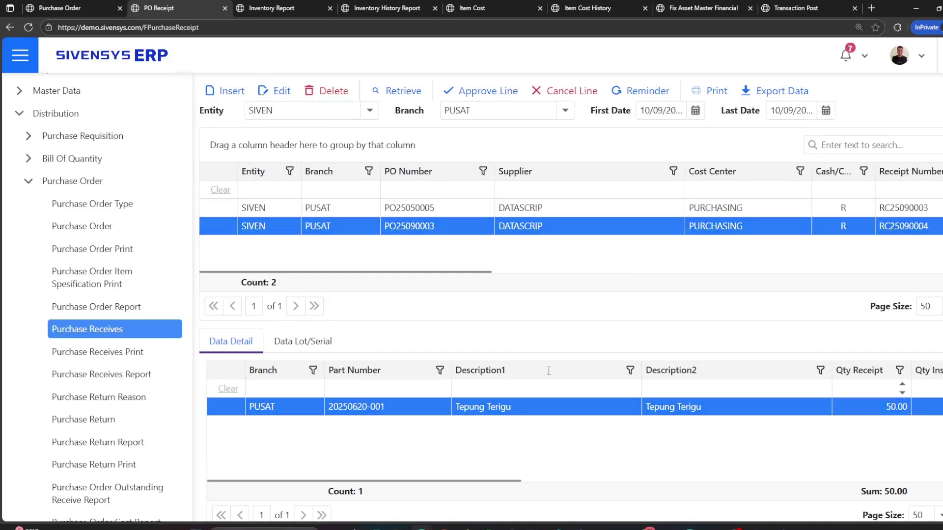
# Refresh the Purchase Order list and check the order's received quantity, close date and status.
pyautogui.click(79, 8)
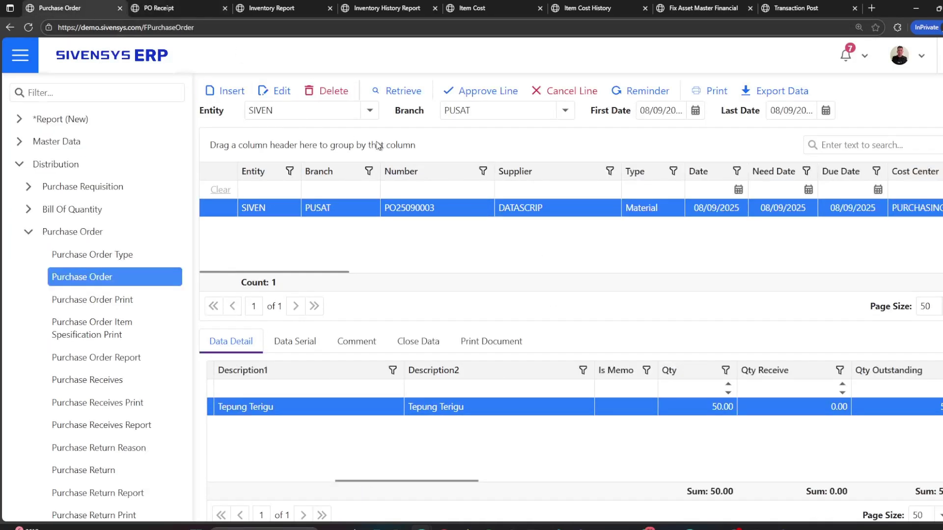
pyautogui.click(401, 94)
pyautogui.moveTo(323, 271); pyautogui.dragTo(863, 288)
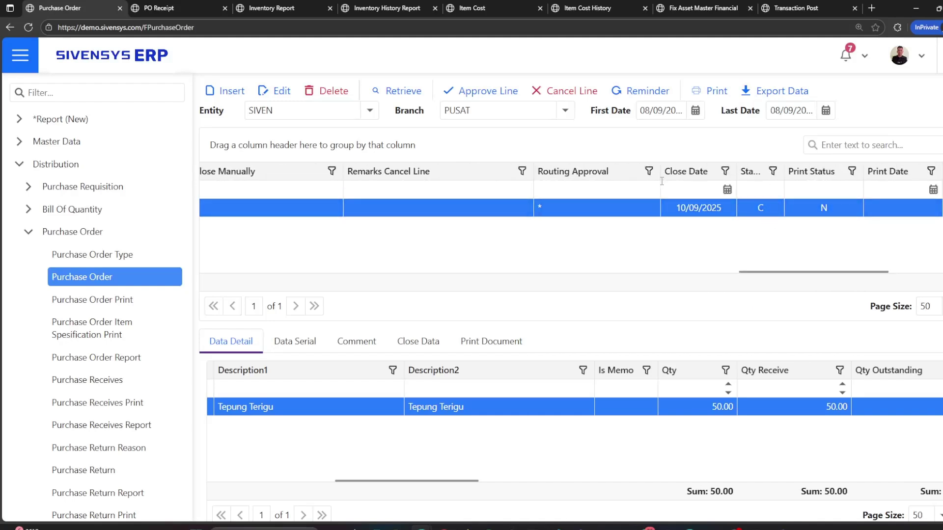
# Refresh the Inventory Report for branch PUSAT to check the stock quantity by location.
pyautogui.click(285, 8)
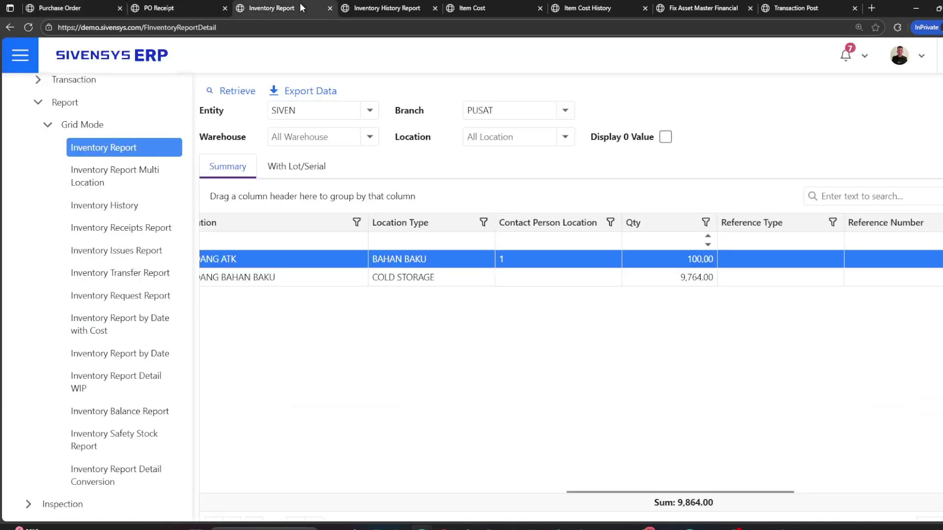
pyautogui.click(234, 93)
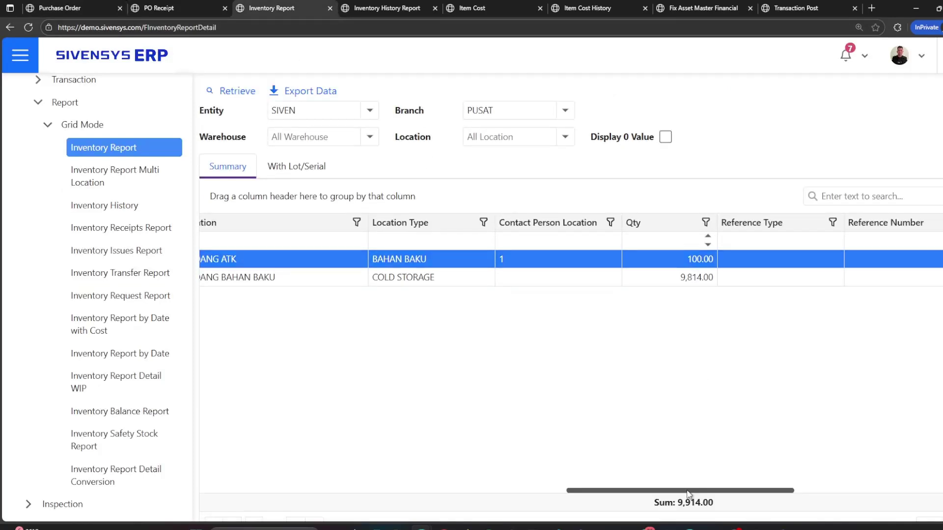
# Refresh the Inventory History report and check the quantity and unit of the Tepung Terigu purchase receipt entry.
pyautogui.moveTo(689, 493); pyautogui.dragTo(319, 383)
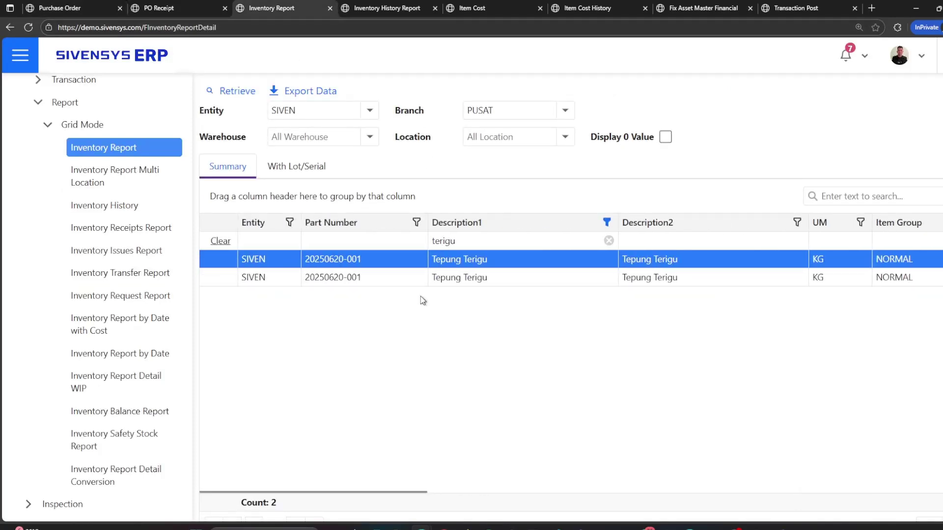
pyautogui.click(384, 6)
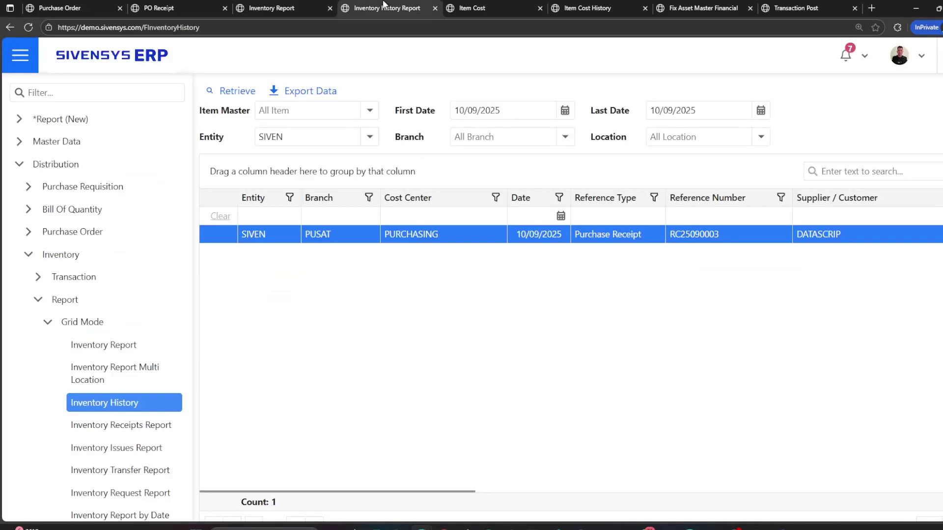
pyautogui.click(238, 92)
pyautogui.moveTo(451, 491); pyautogui.dragTo(896, 480)
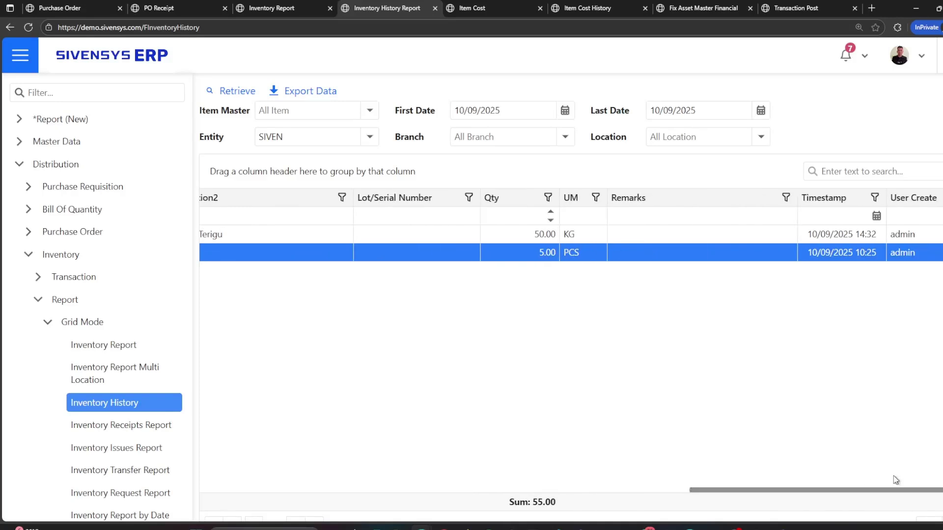
pyautogui.click(544, 234)
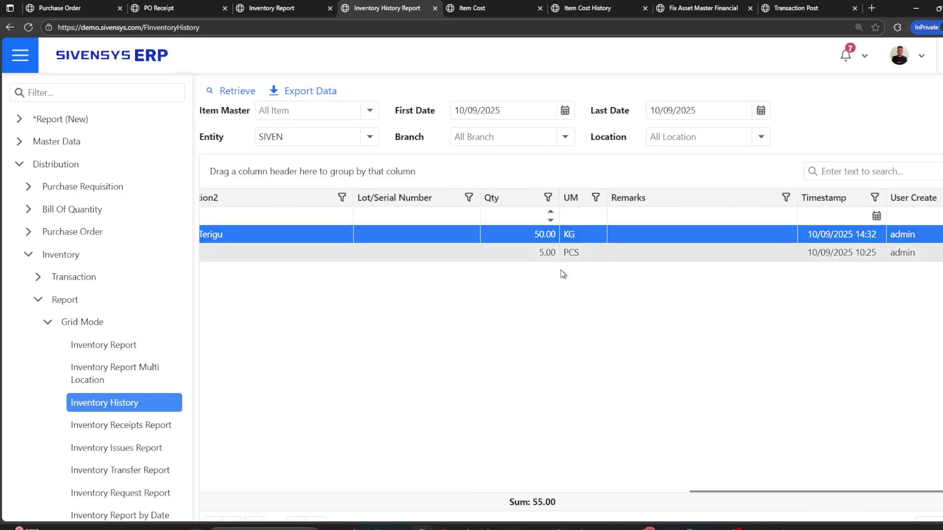
# Refresh the Item Cost list for the Standard Cost set and examine the item's Material (CMTL) cost detail.
pyautogui.hotkey('ctrl', 'Tab')
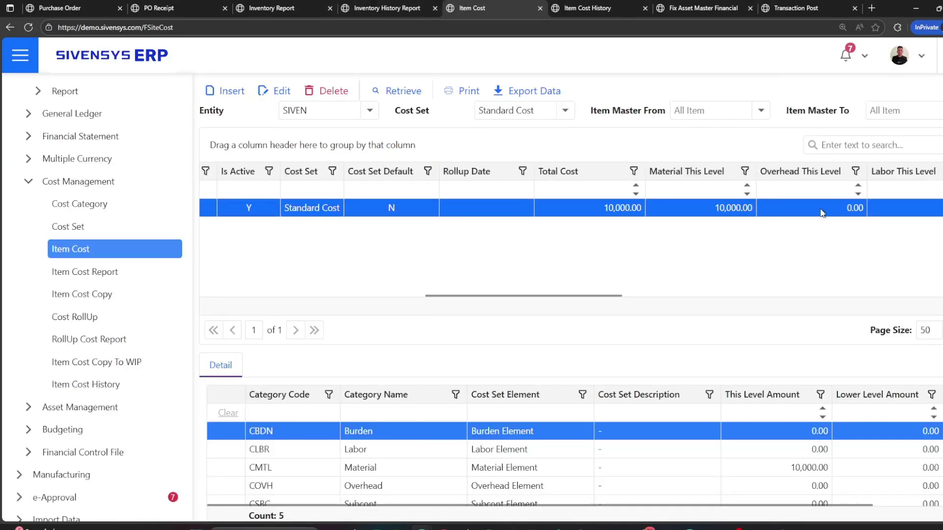
pyautogui.click(391, 98)
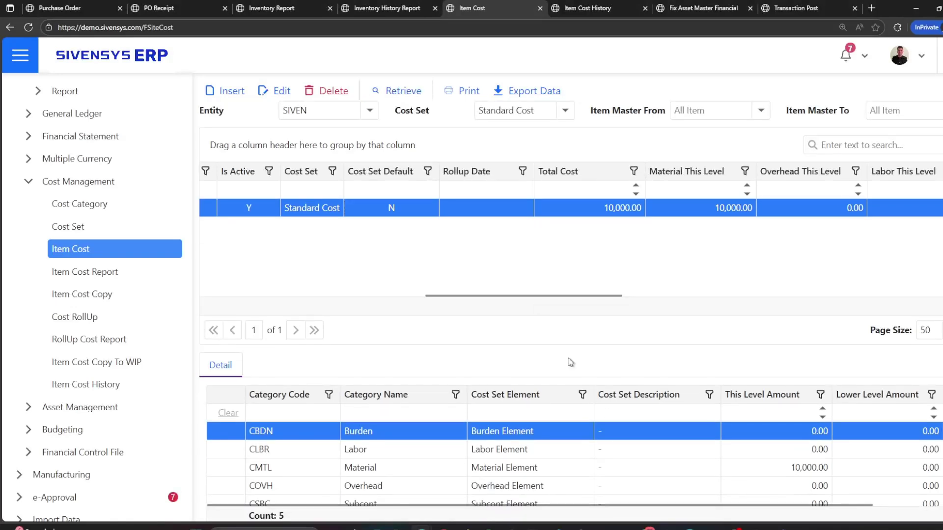
pyautogui.click(637, 464)
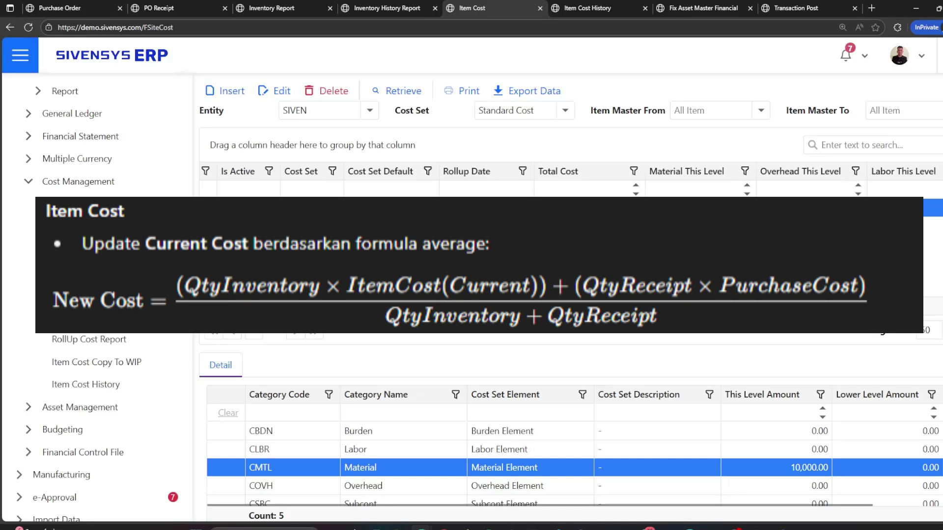
# Refresh the Item Cost History and check the COGS Material cost and receipt reference of the Tepung Terigu current cost entry.
pyautogui.click(607, 10)
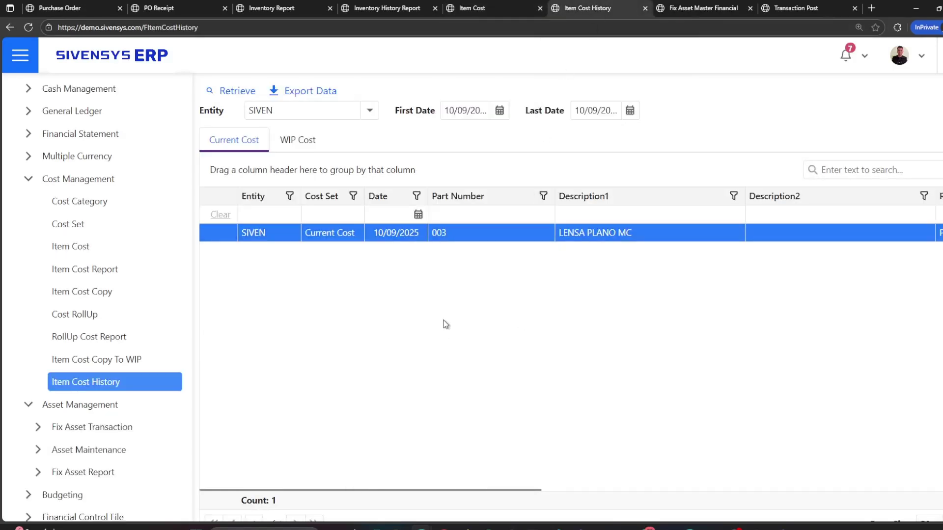
pyautogui.click(217, 90)
pyautogui.click(581, 258)
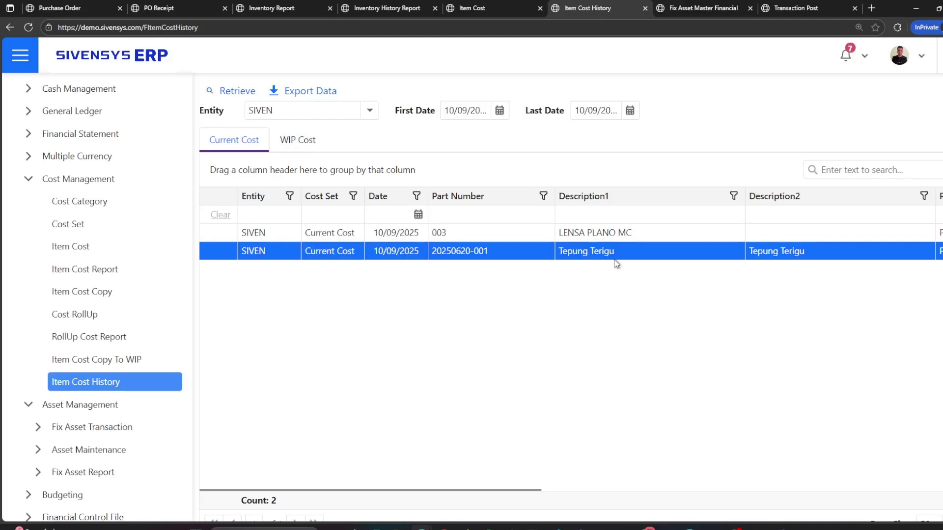
pyautogui.moveTo(501, 489); pyautogui.dragTo(848, 488)
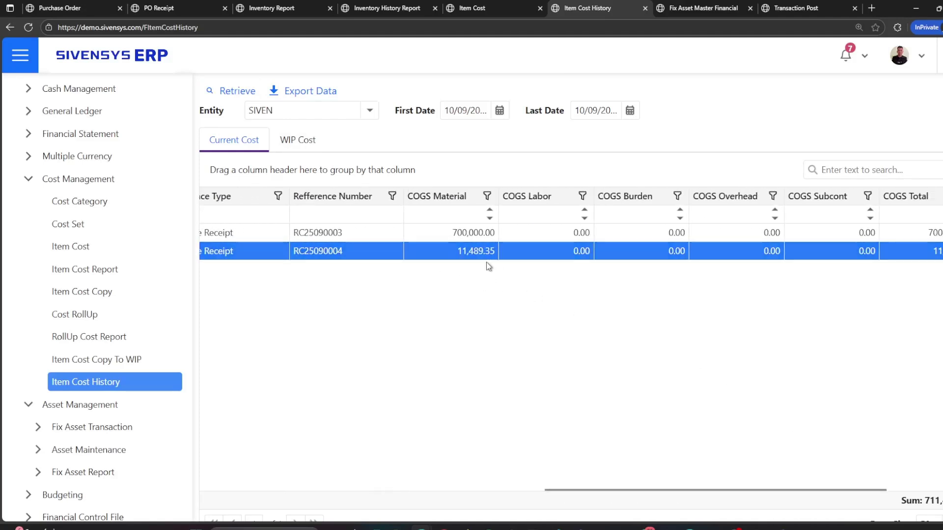
pyautogui.moveTo(641, 489); pyautogui.dragTo(581, 486)
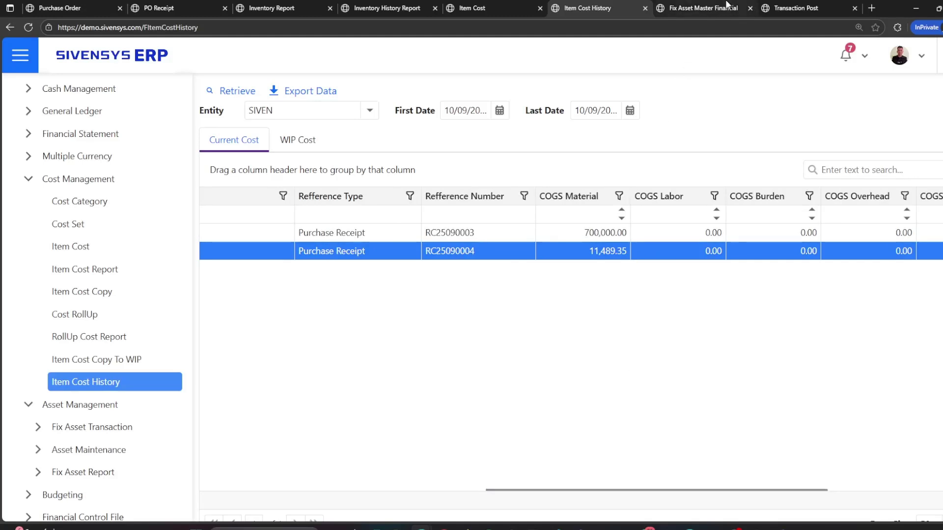
# View the Fix Asset Master Financial list, and examine the PO receipt journal's accounts, debit and credit in the unposted Transaction Post entries.
pyautogui.click(727, 6)
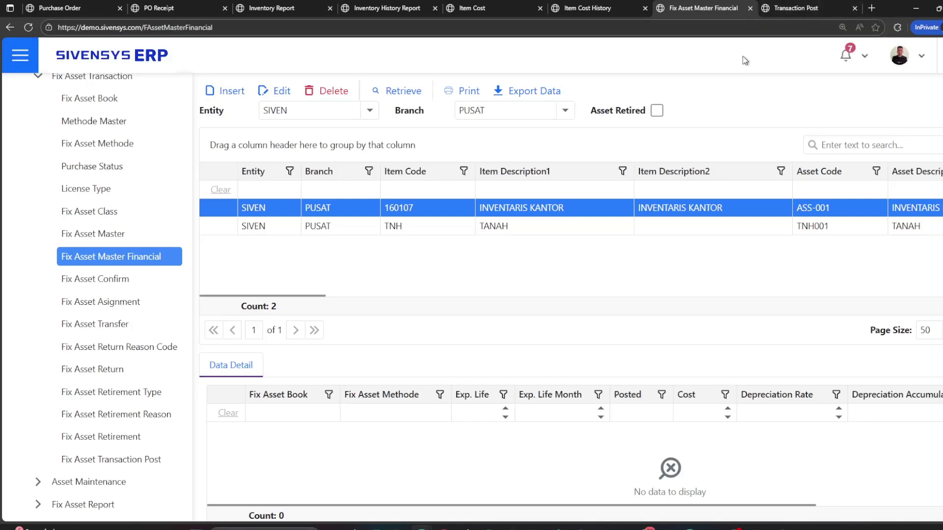
pyautogui.click(821, 6)
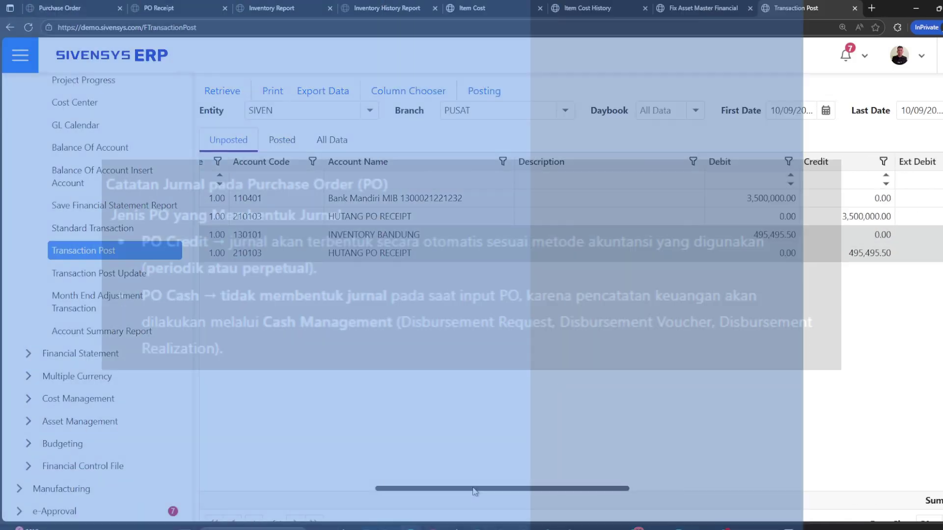
pyautogui.moveTo(515, 490); pyautogui.dragTo(512, 493)
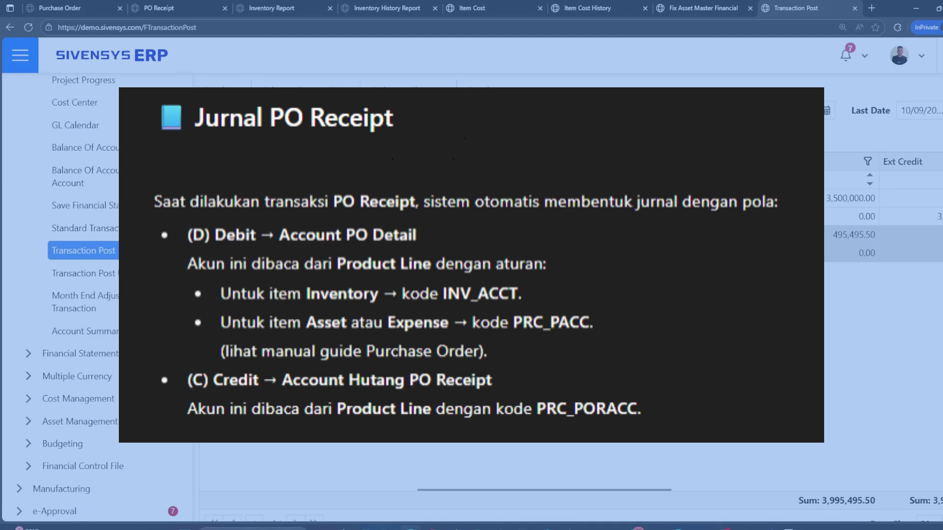
pyautogui.moveTo(521, 489); pyautogui.dragTo(515, 490)
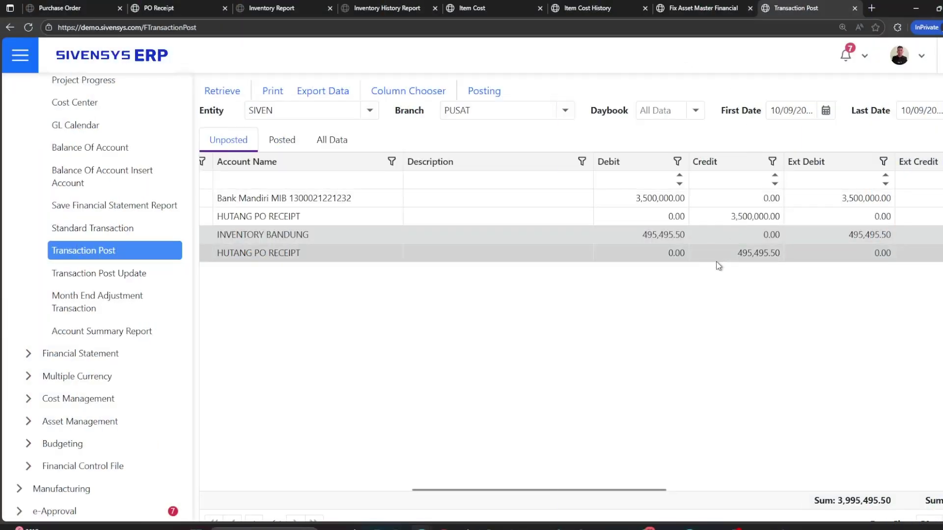
# Check the Tepung Terigu line's quantities in the PO Receipt list, and open the print preview of its DATASCRIP receipt from Purchase Receives.
pyautogui.click(173, 6)
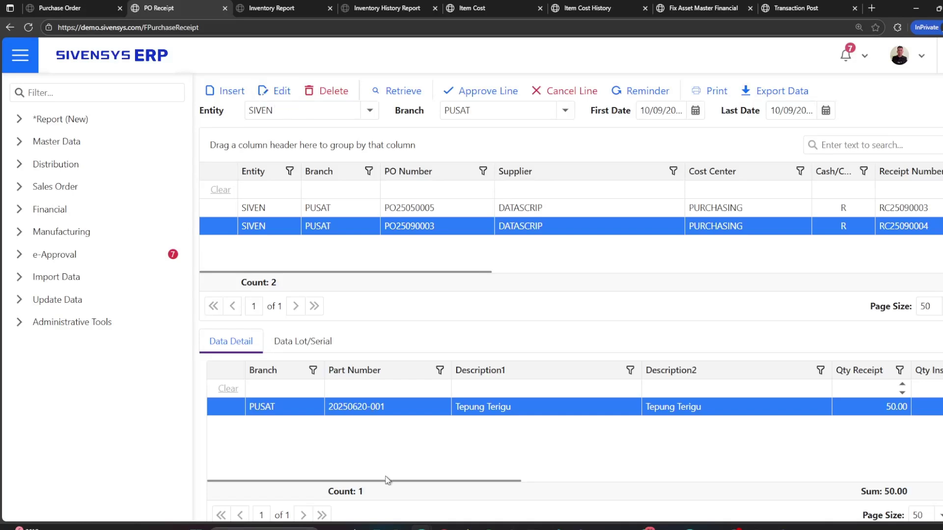
pyautogui.moveTo(386, 480); pyautogui.dragTo(441, 488)
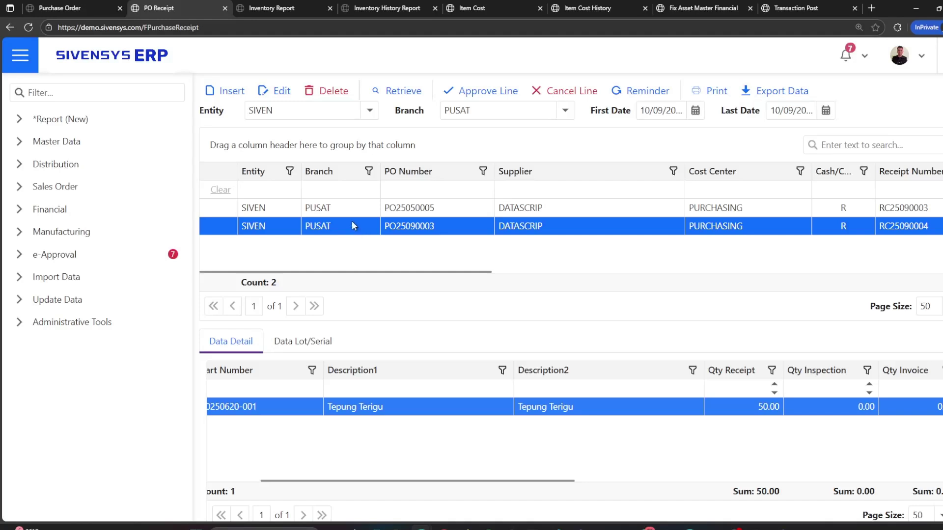
pyautogui.click(122, 169)
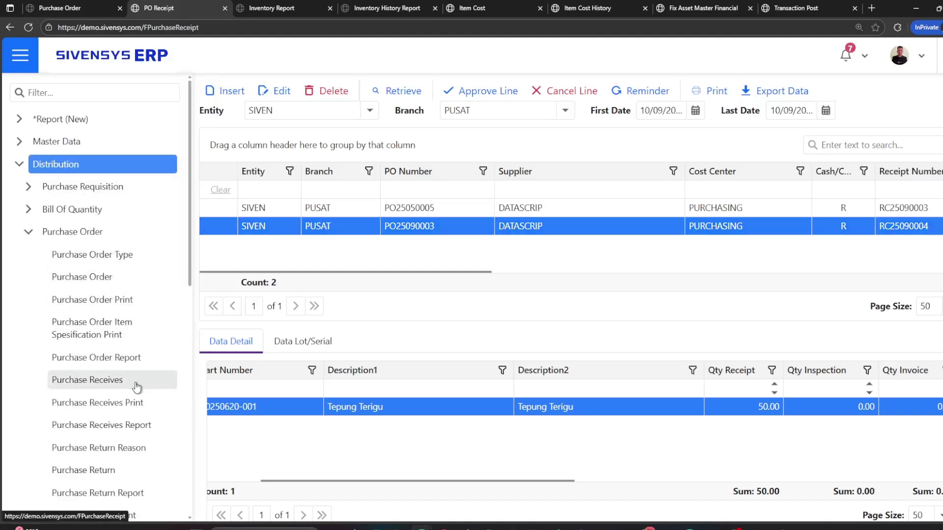
pyautogui.click(153, 389)
pyautogui.scroll(-1, 153, 390)
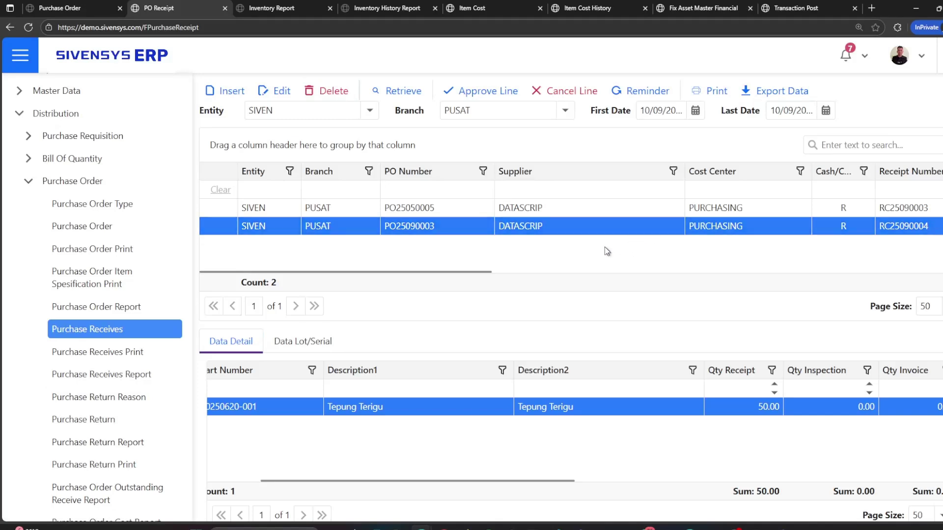
pyautogui.click(708, 97)
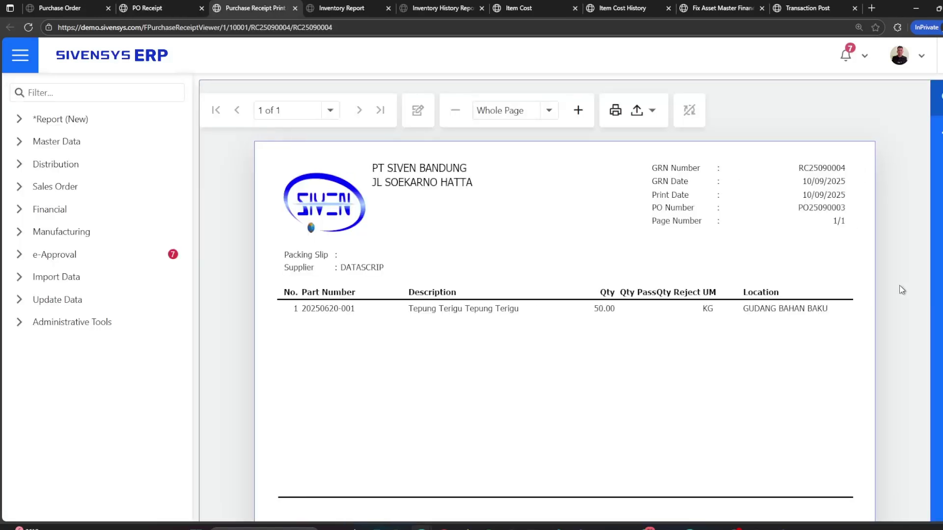
pyautogui.hotkey('ctrl', '-')
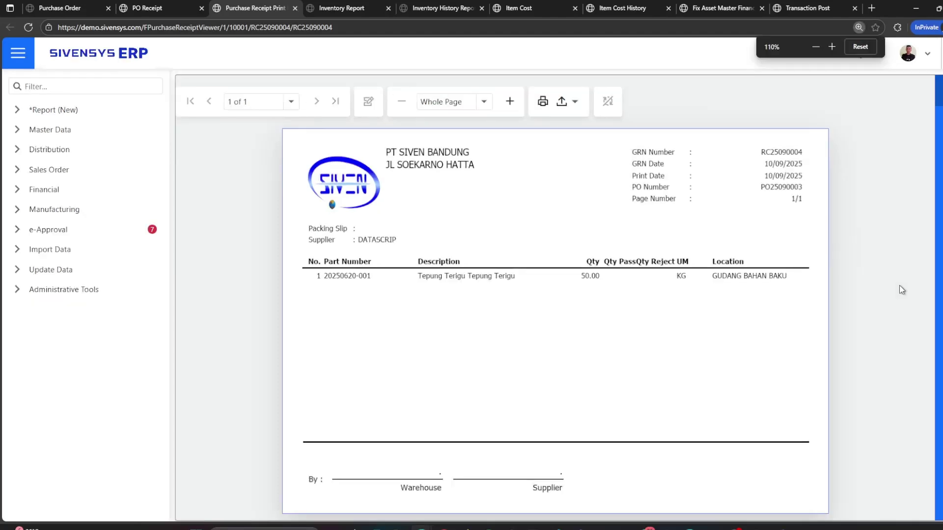